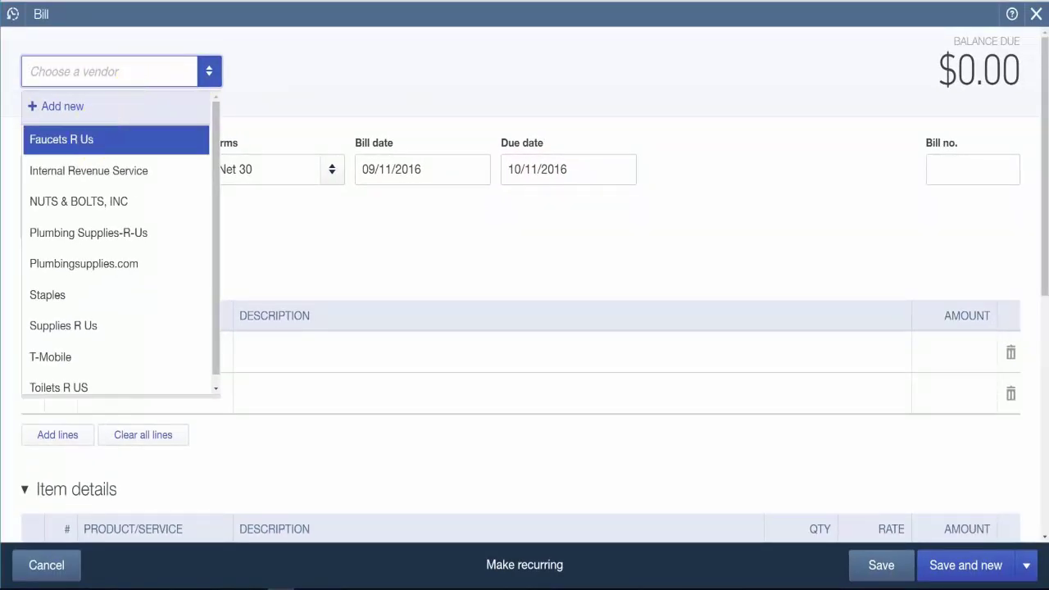
- Choose Faucets R Us as the bill's vendor and check its Antioch mailing address
click(90, 139)
click(208, 76)
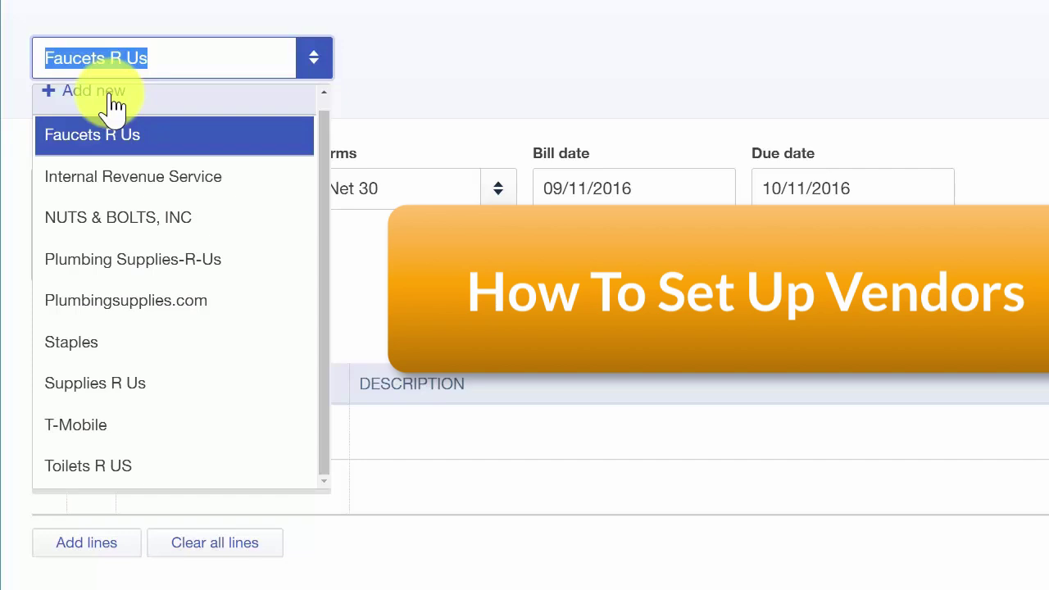
click(352, 110)
click(206, 180)
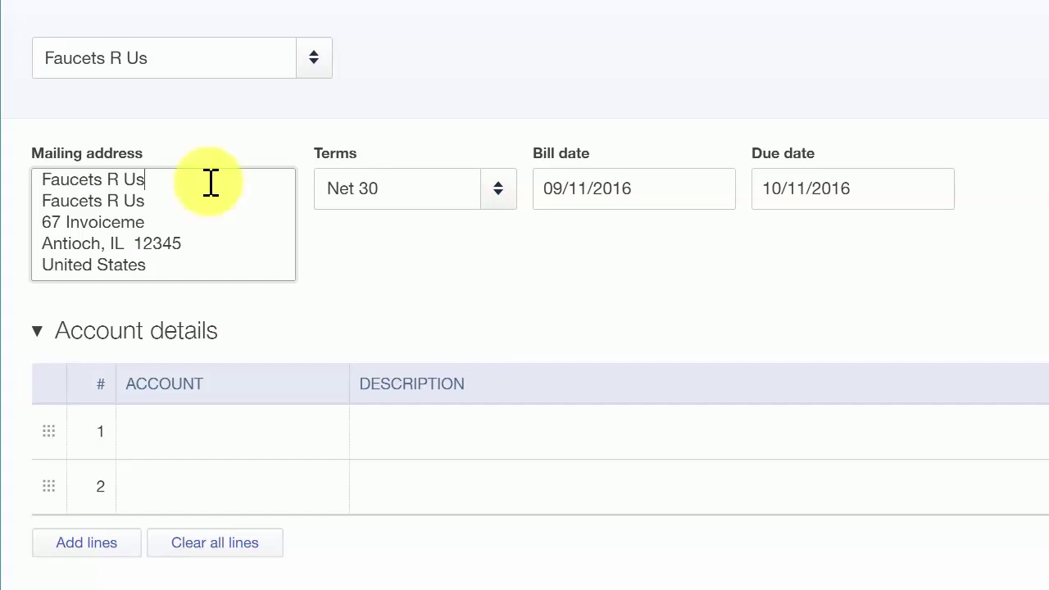
click(432, 191)
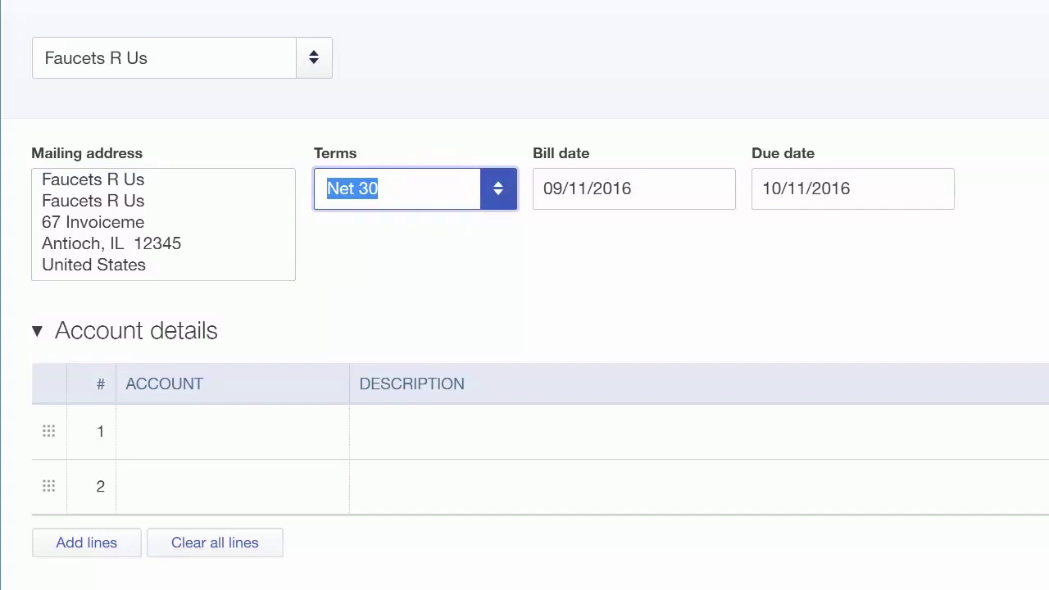
key(End)
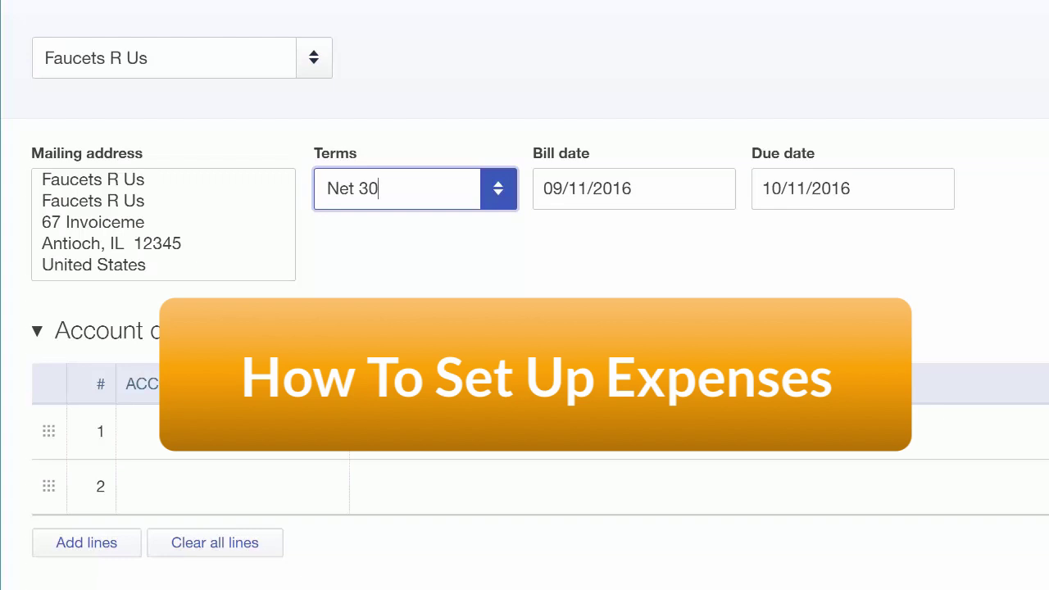
click(630, 197)
key(ctrl+a)
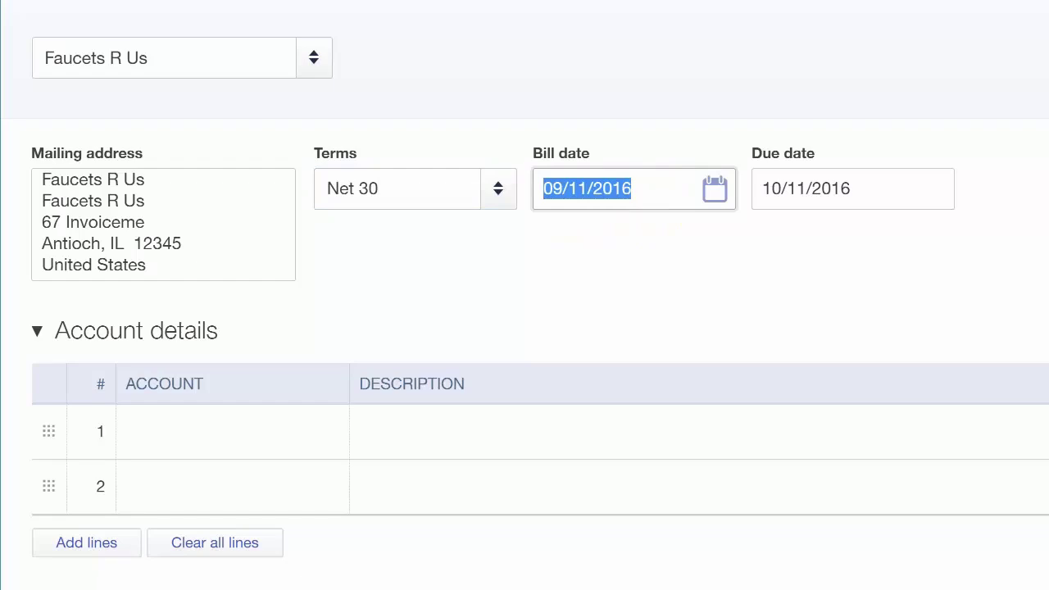
key(Tab)
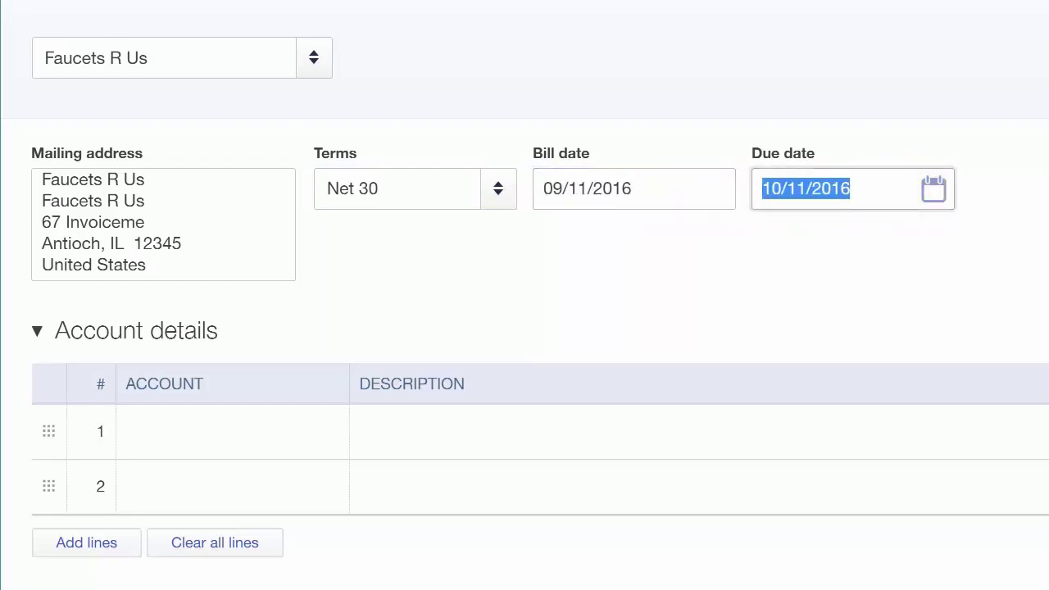
key(Right)
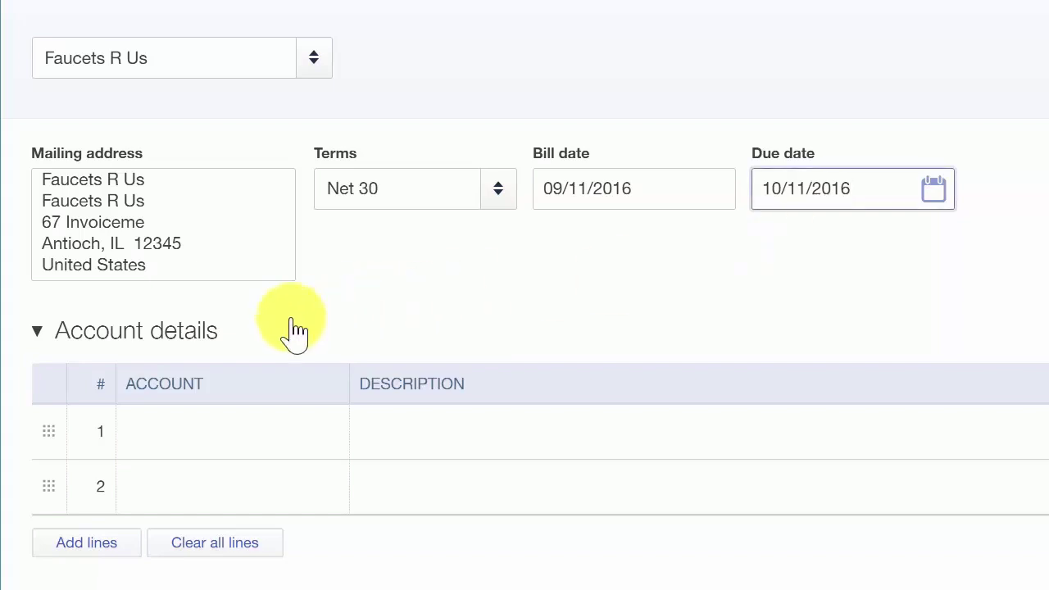
- Collapse Account details, leaving the Stainless Steel Faucet line in Item details
click(193, 344)
click(136, 331)
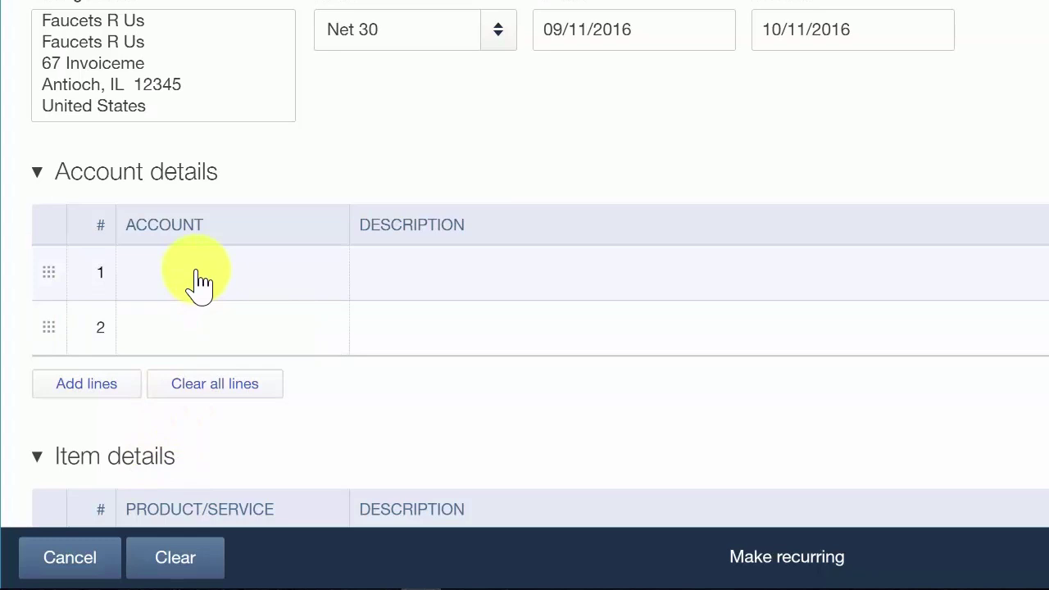
click(201, 283)
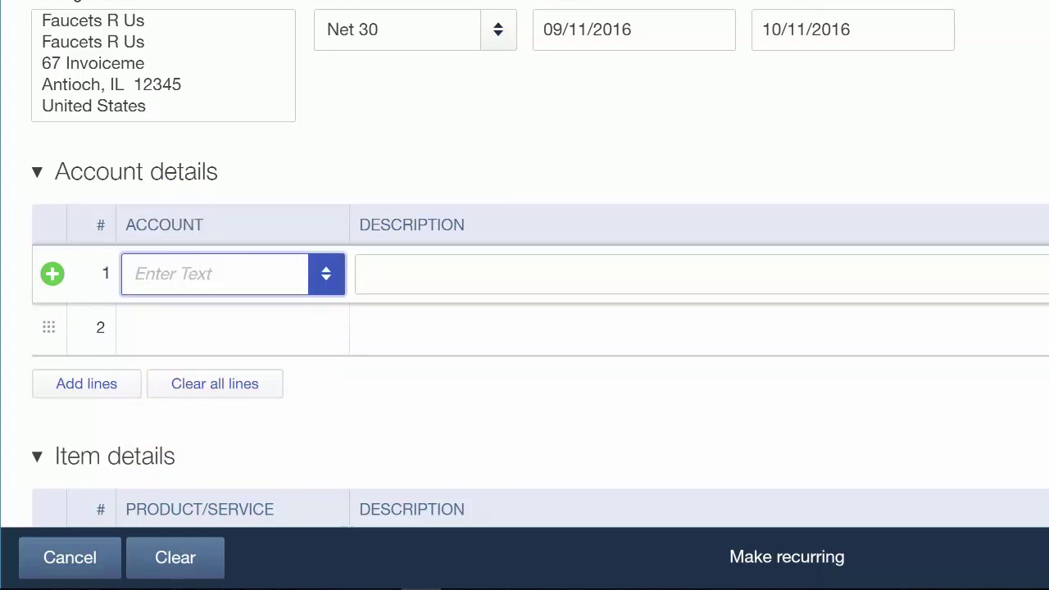
click(35, 172)
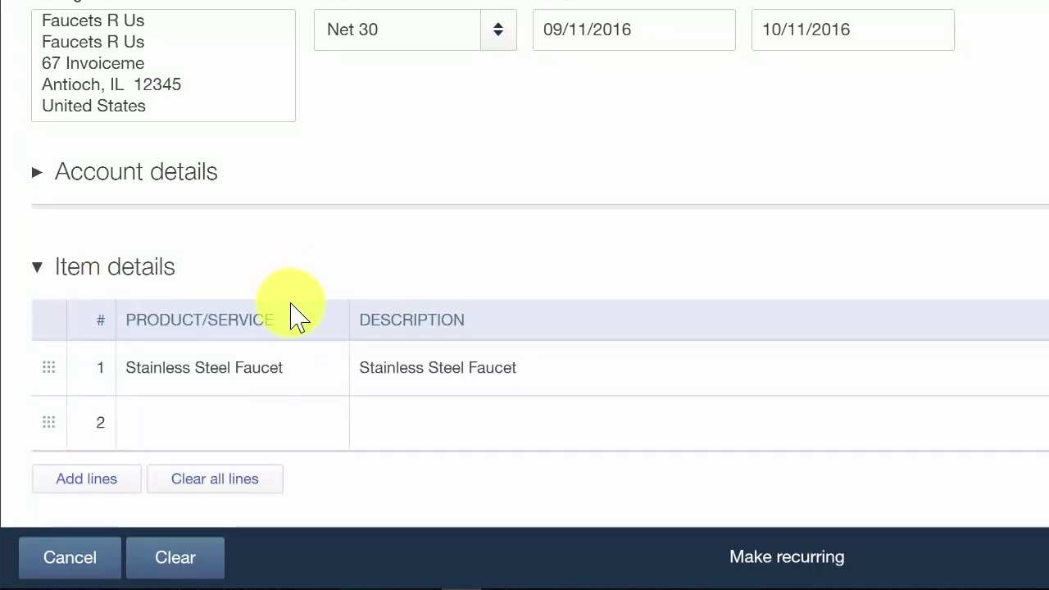
scroll(295, 324, down, 2)
scroll(296, 324, down, 1)
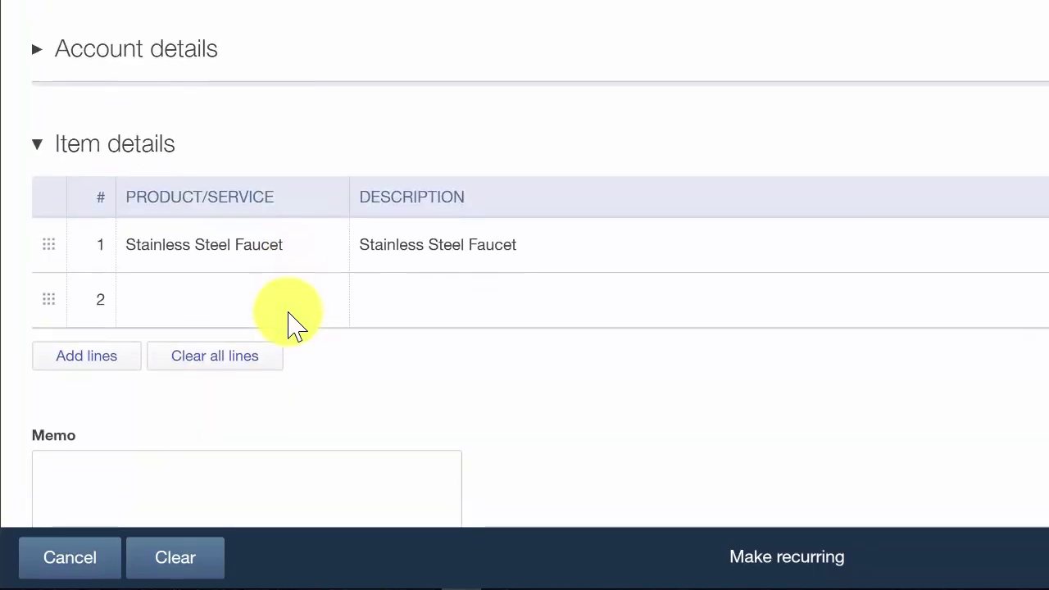
scroll(295, 324, down, 1)
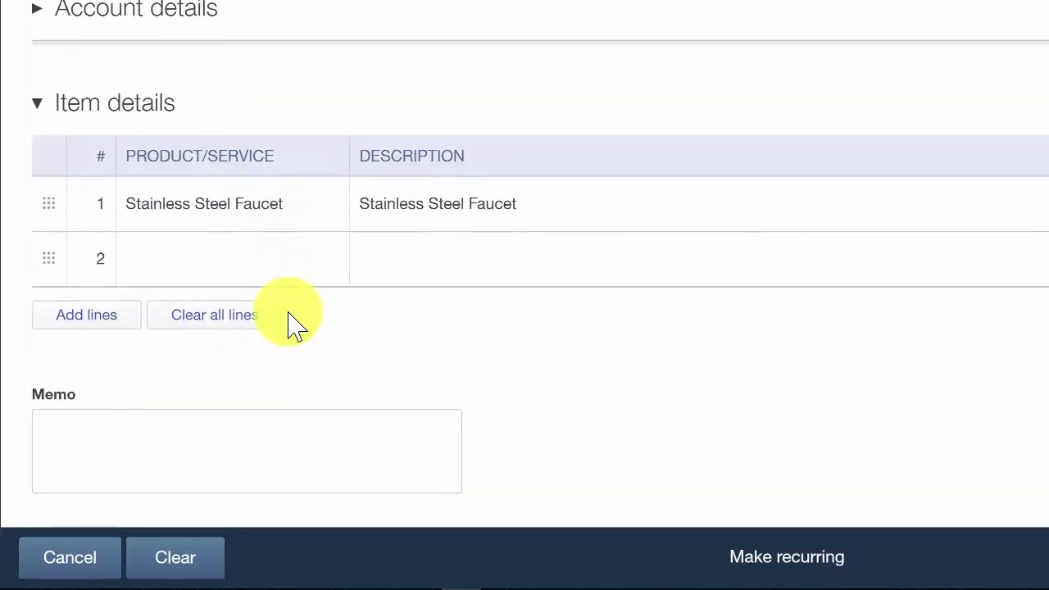
click(305, 219)
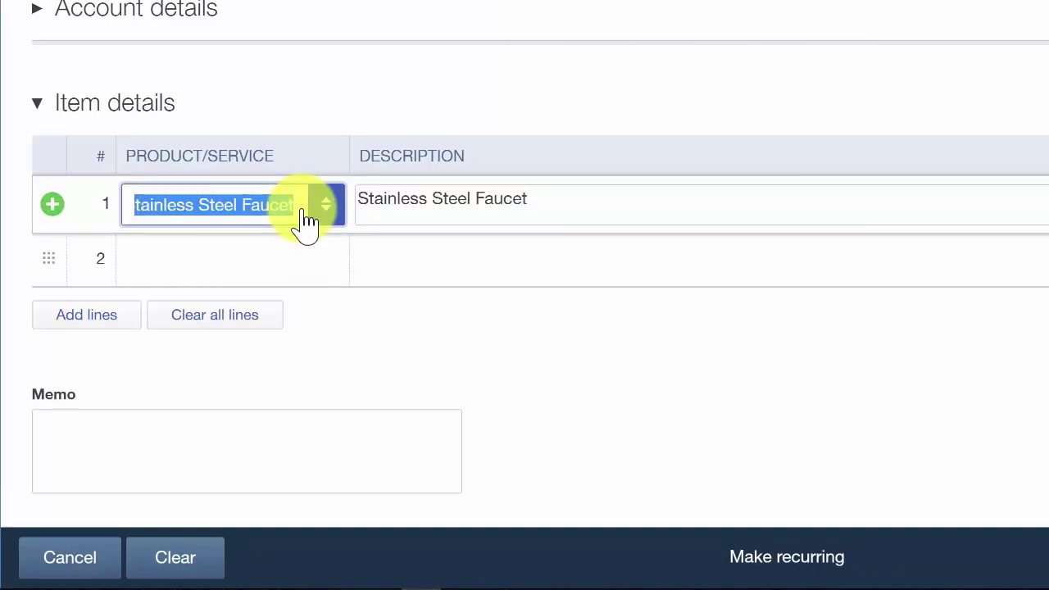
click(326, 205)
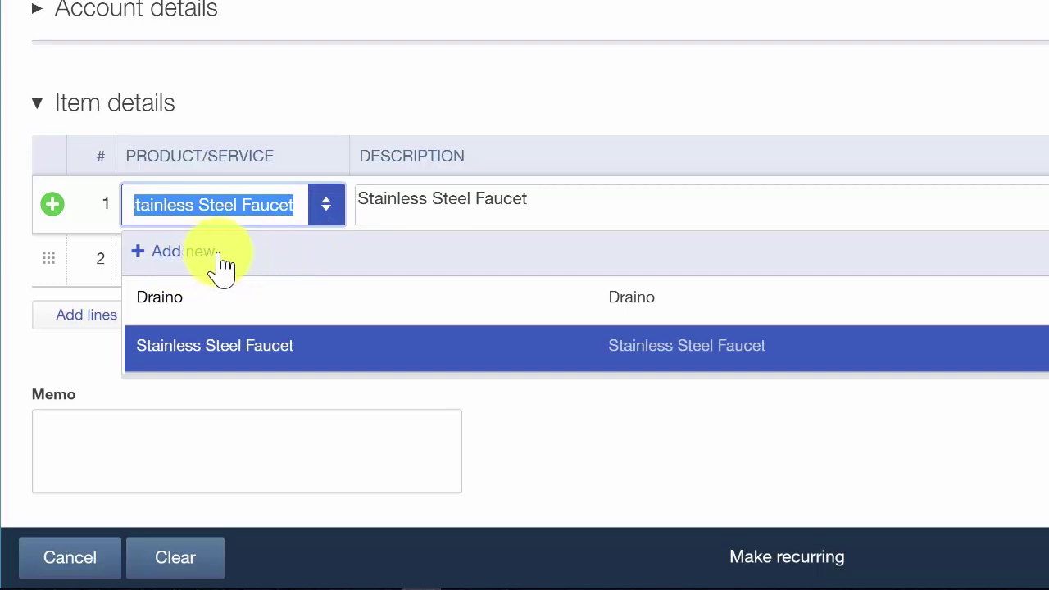
click(565, 202)
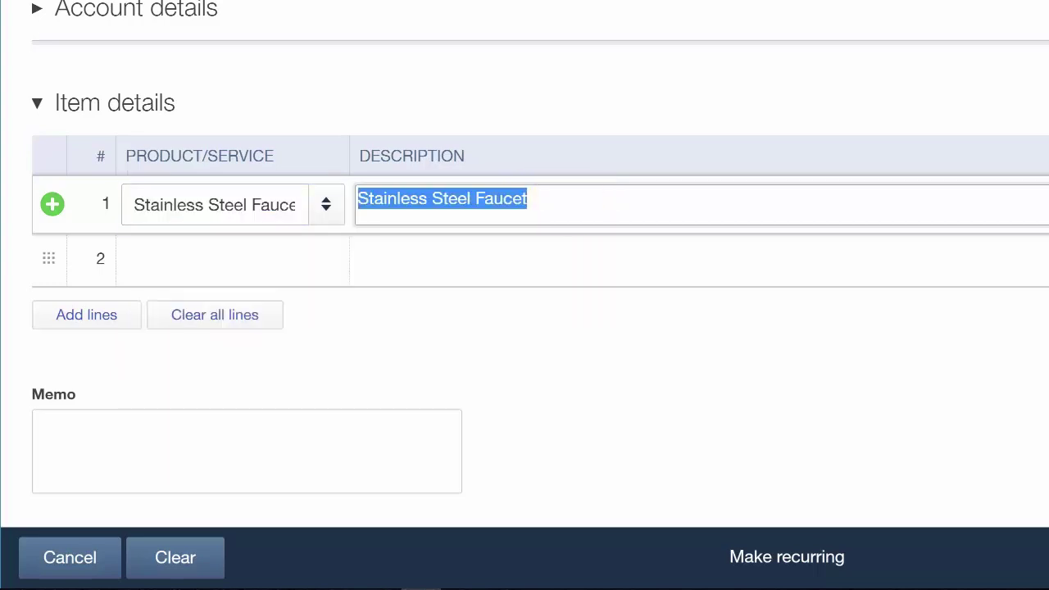
key(Right)
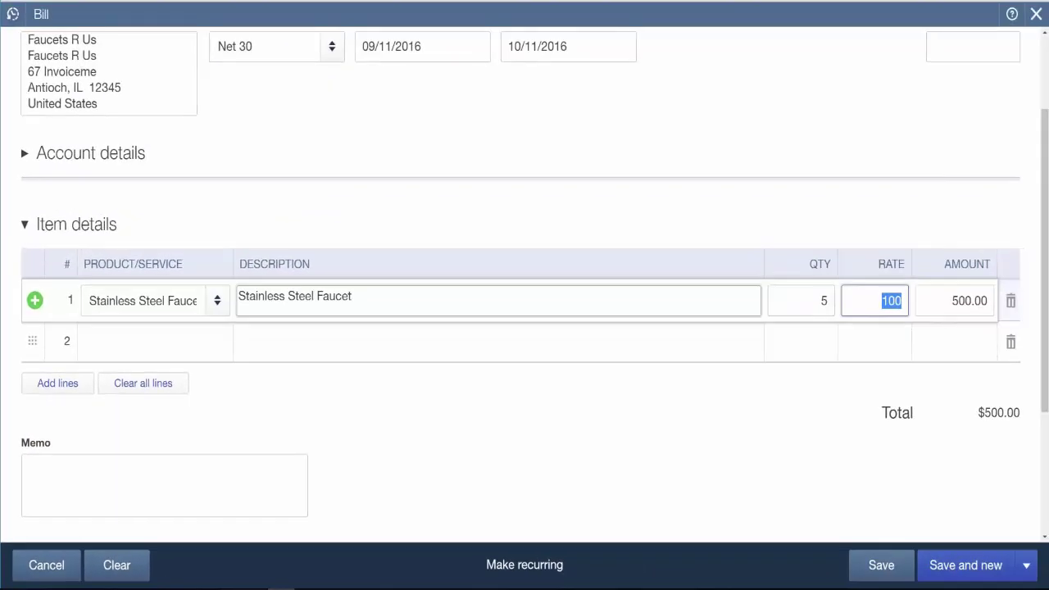
- Commit the faucet line at 5 × 100 for a 500.00 amount
key(Tab)
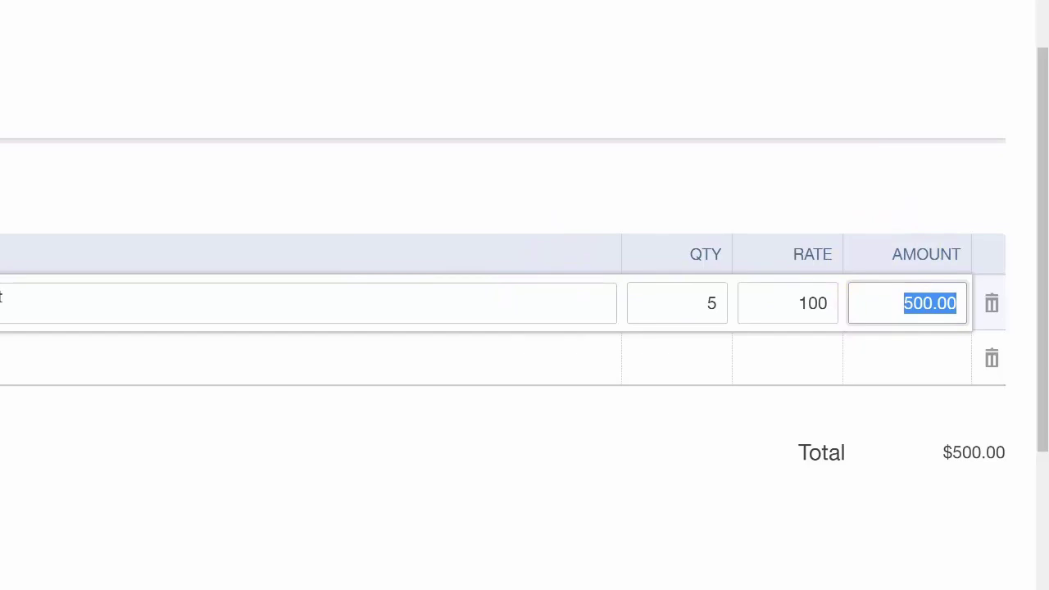
click(867, 304)
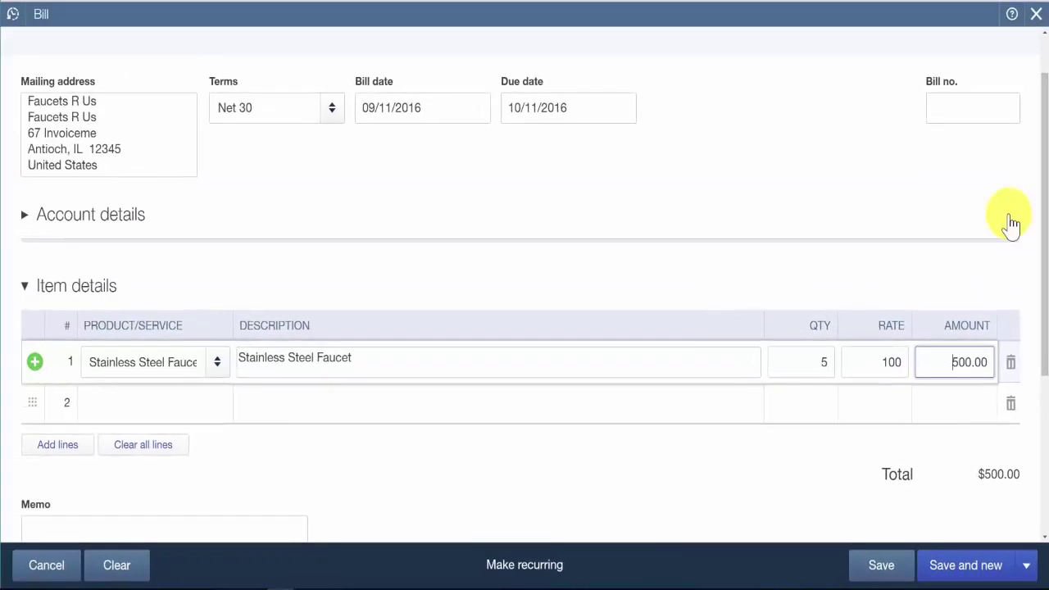
click(945, 120)
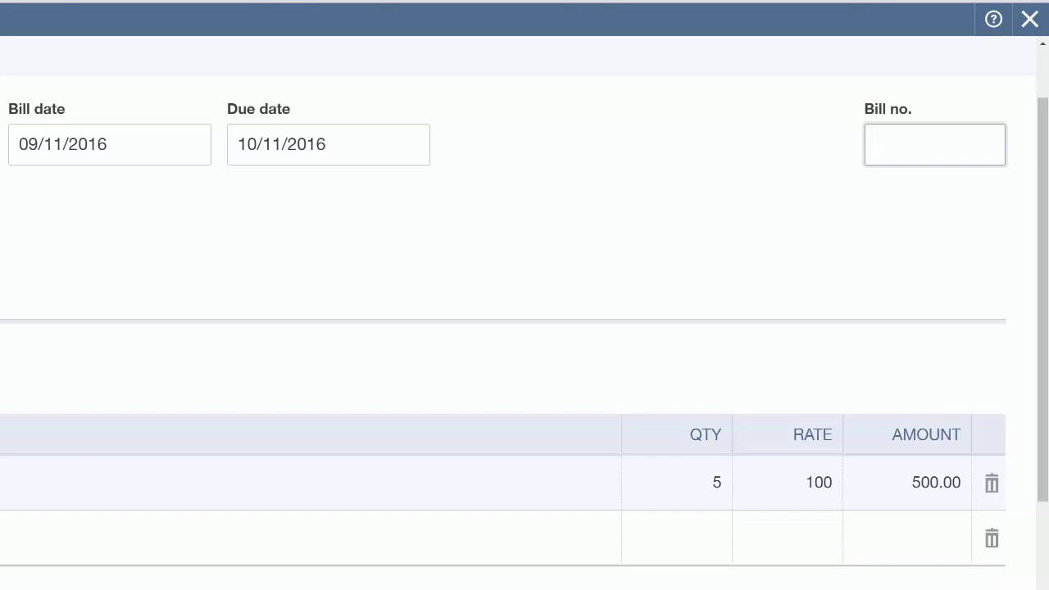
- Enter bill number 23456 and save the $500.00 bill
text(23456)
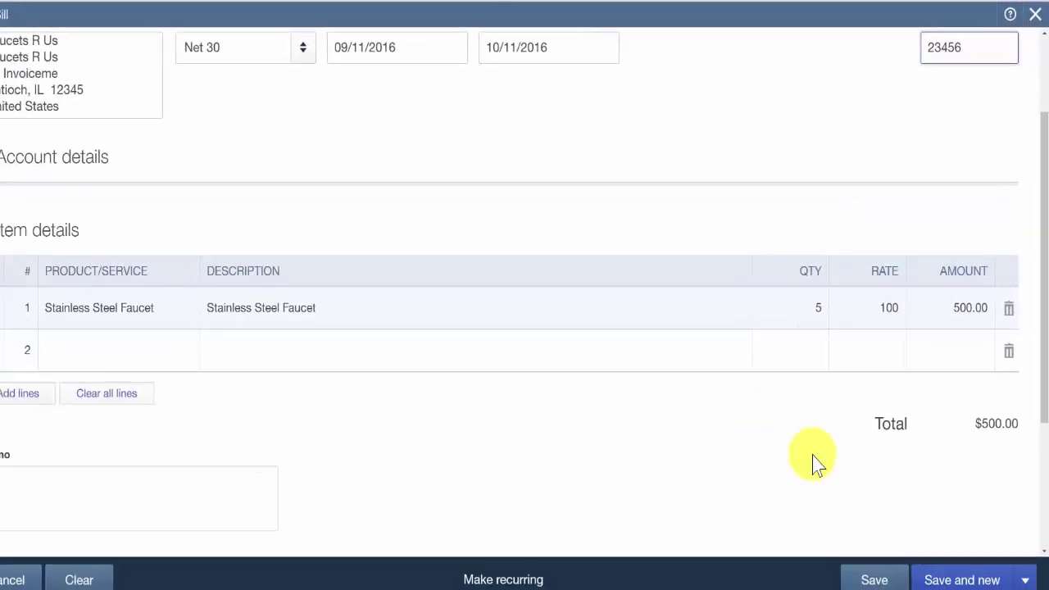
click(875, 568)
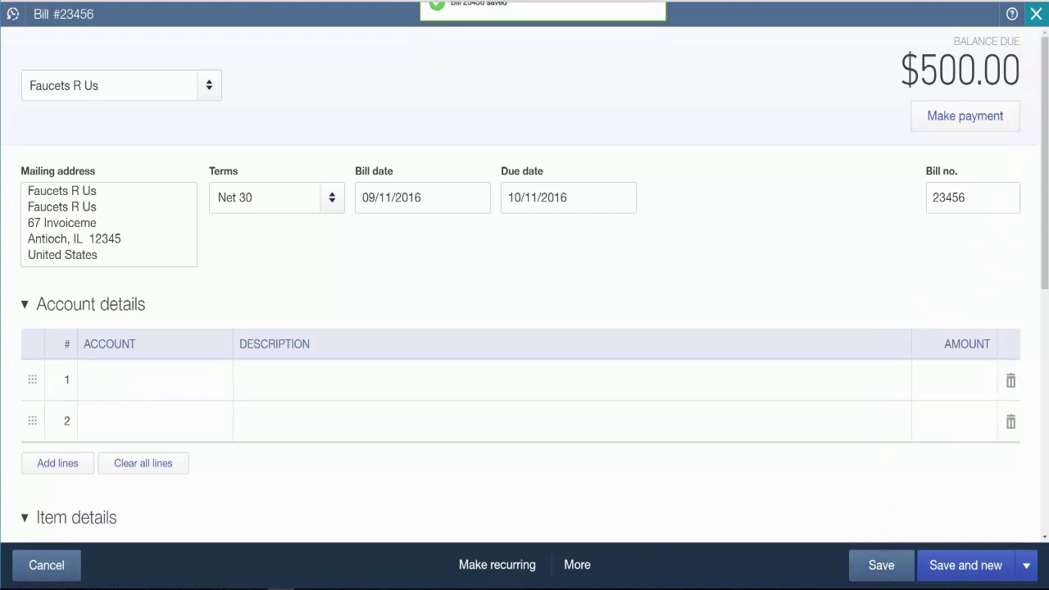
- Close the saved bill 23456 to return to the Faucets R Us vendor page
click(1036, 14)
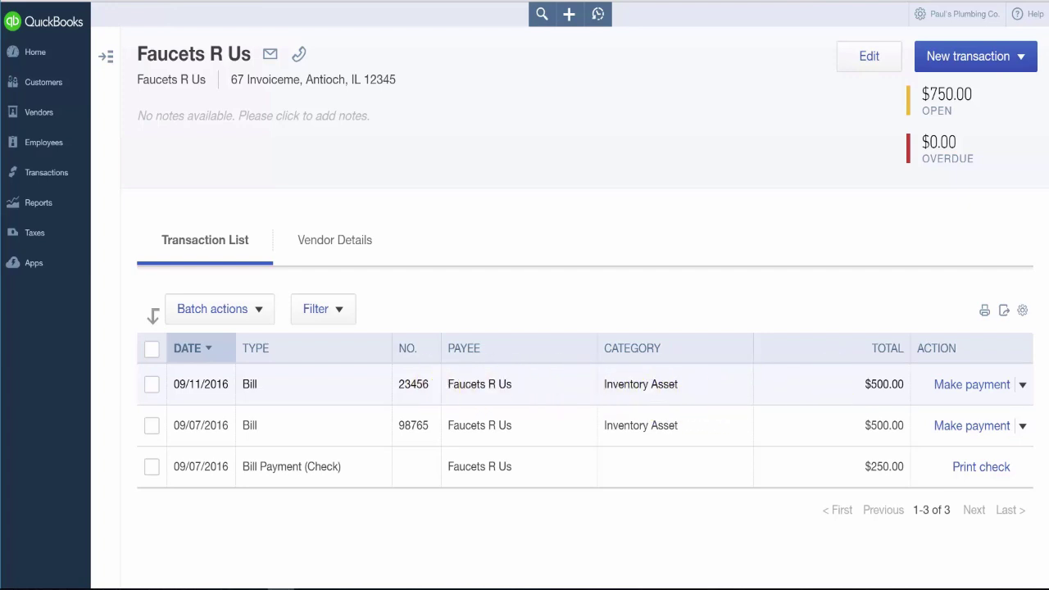
- Reopen Bill 23456 dated 09/11/2016 from the transaction list and save it again
click(434, 384)
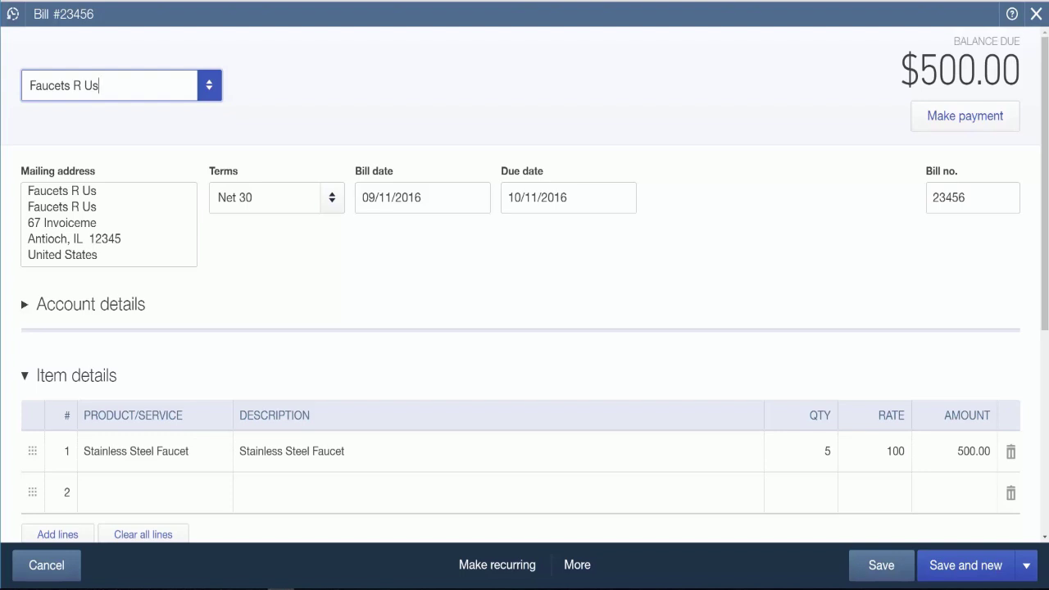
click(869, 564)
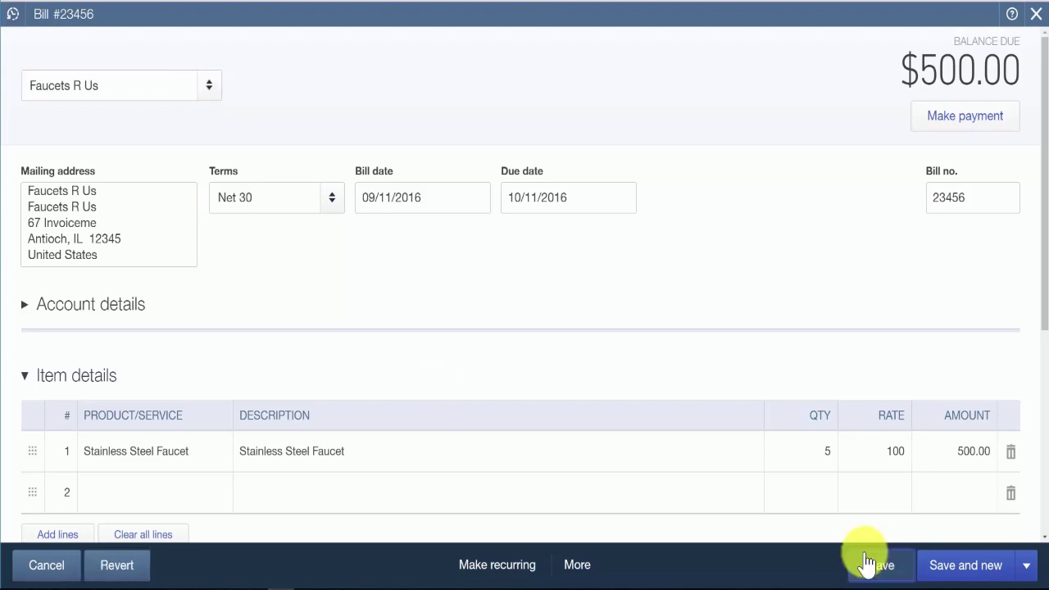